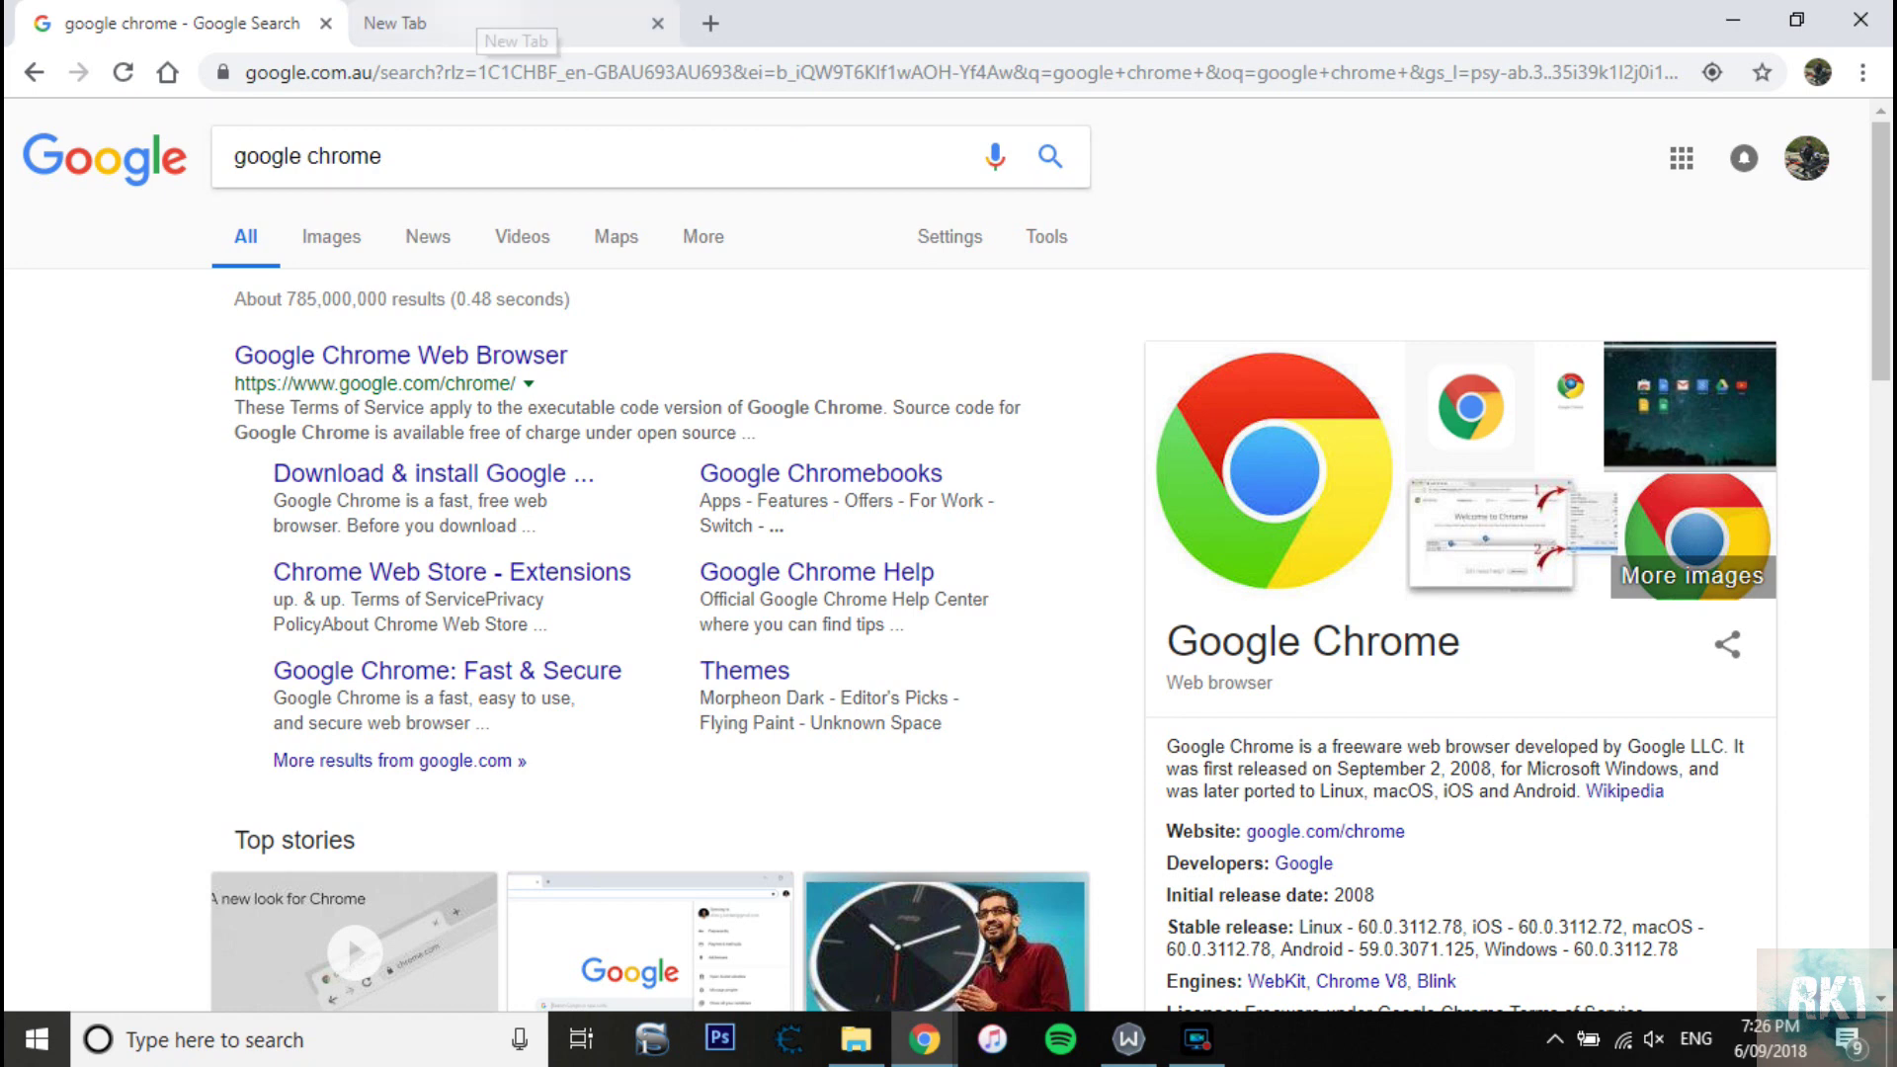
Switch to the empty new tab beside the 'google chrome' search results
click(520, 12)
text(chrome://flags/#top-chrome-md)
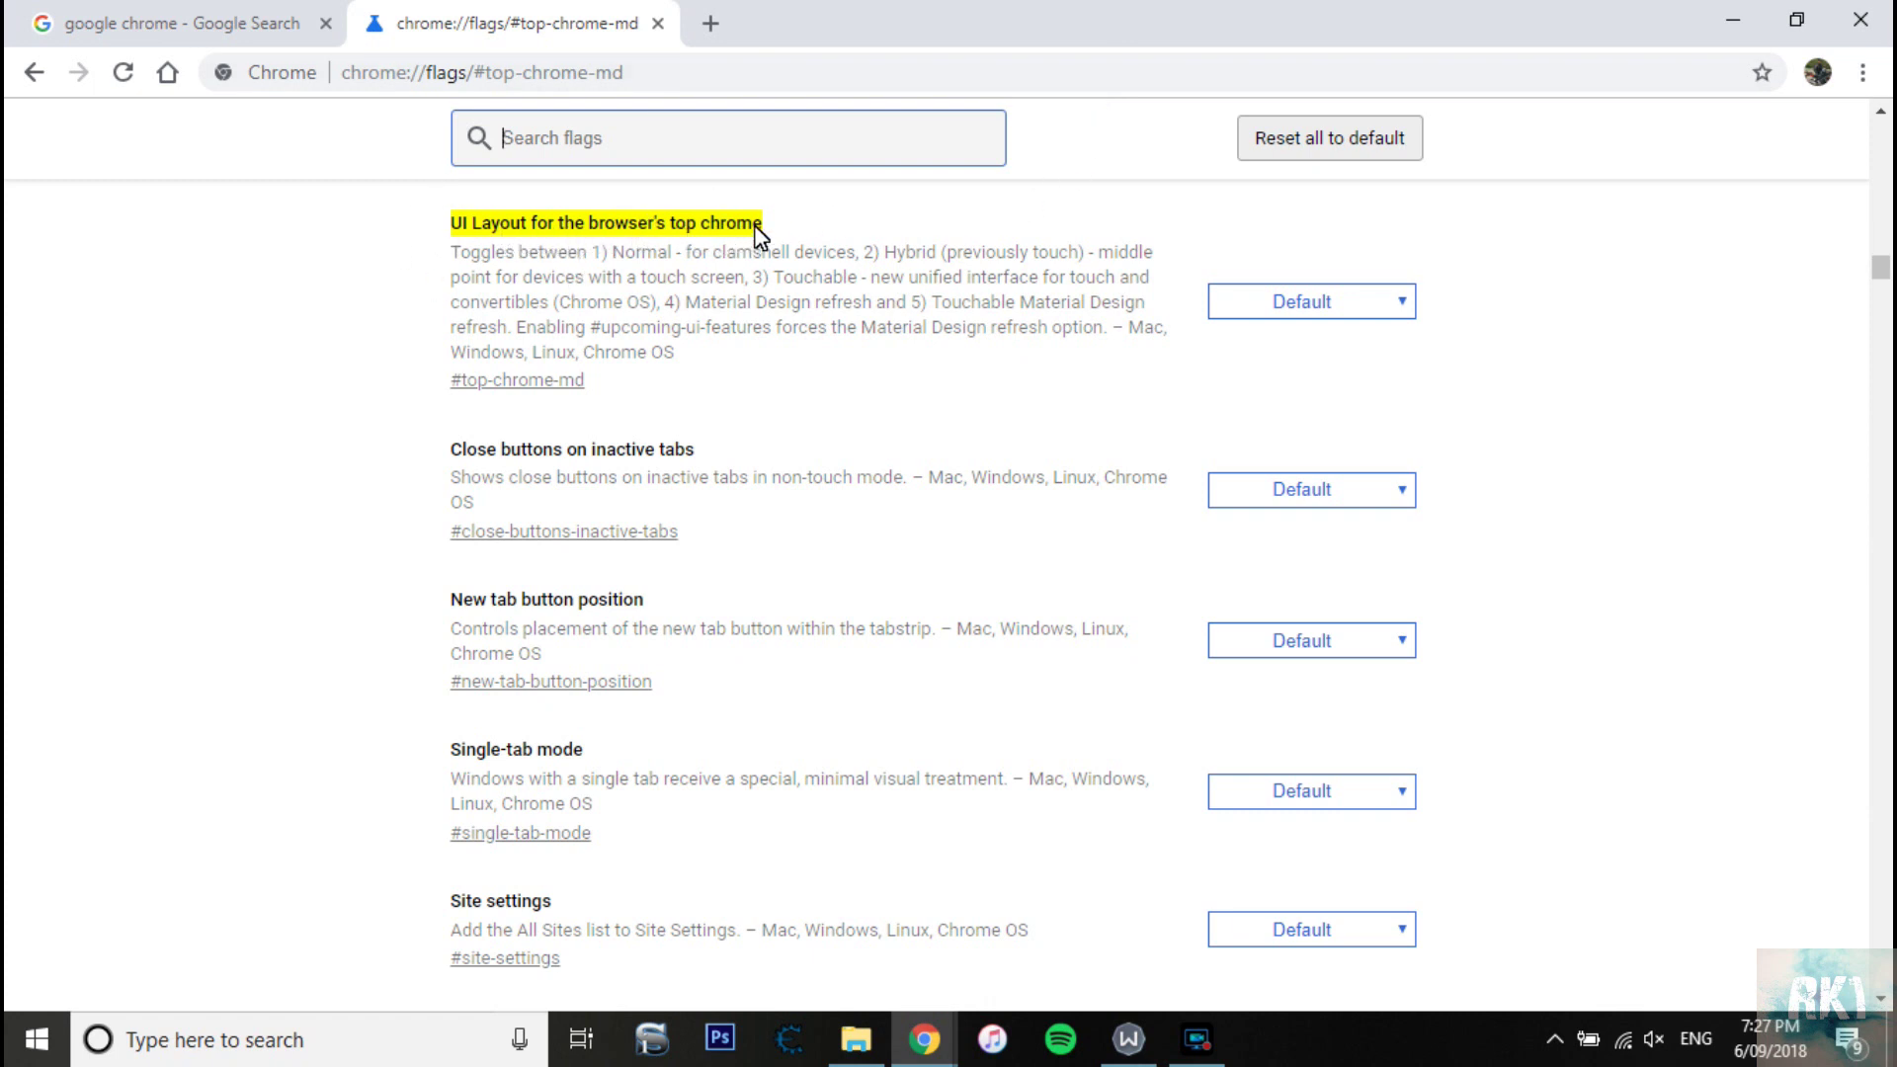
Change the top-chrome UI layout flag from Default to Normal
click(1321, 304)
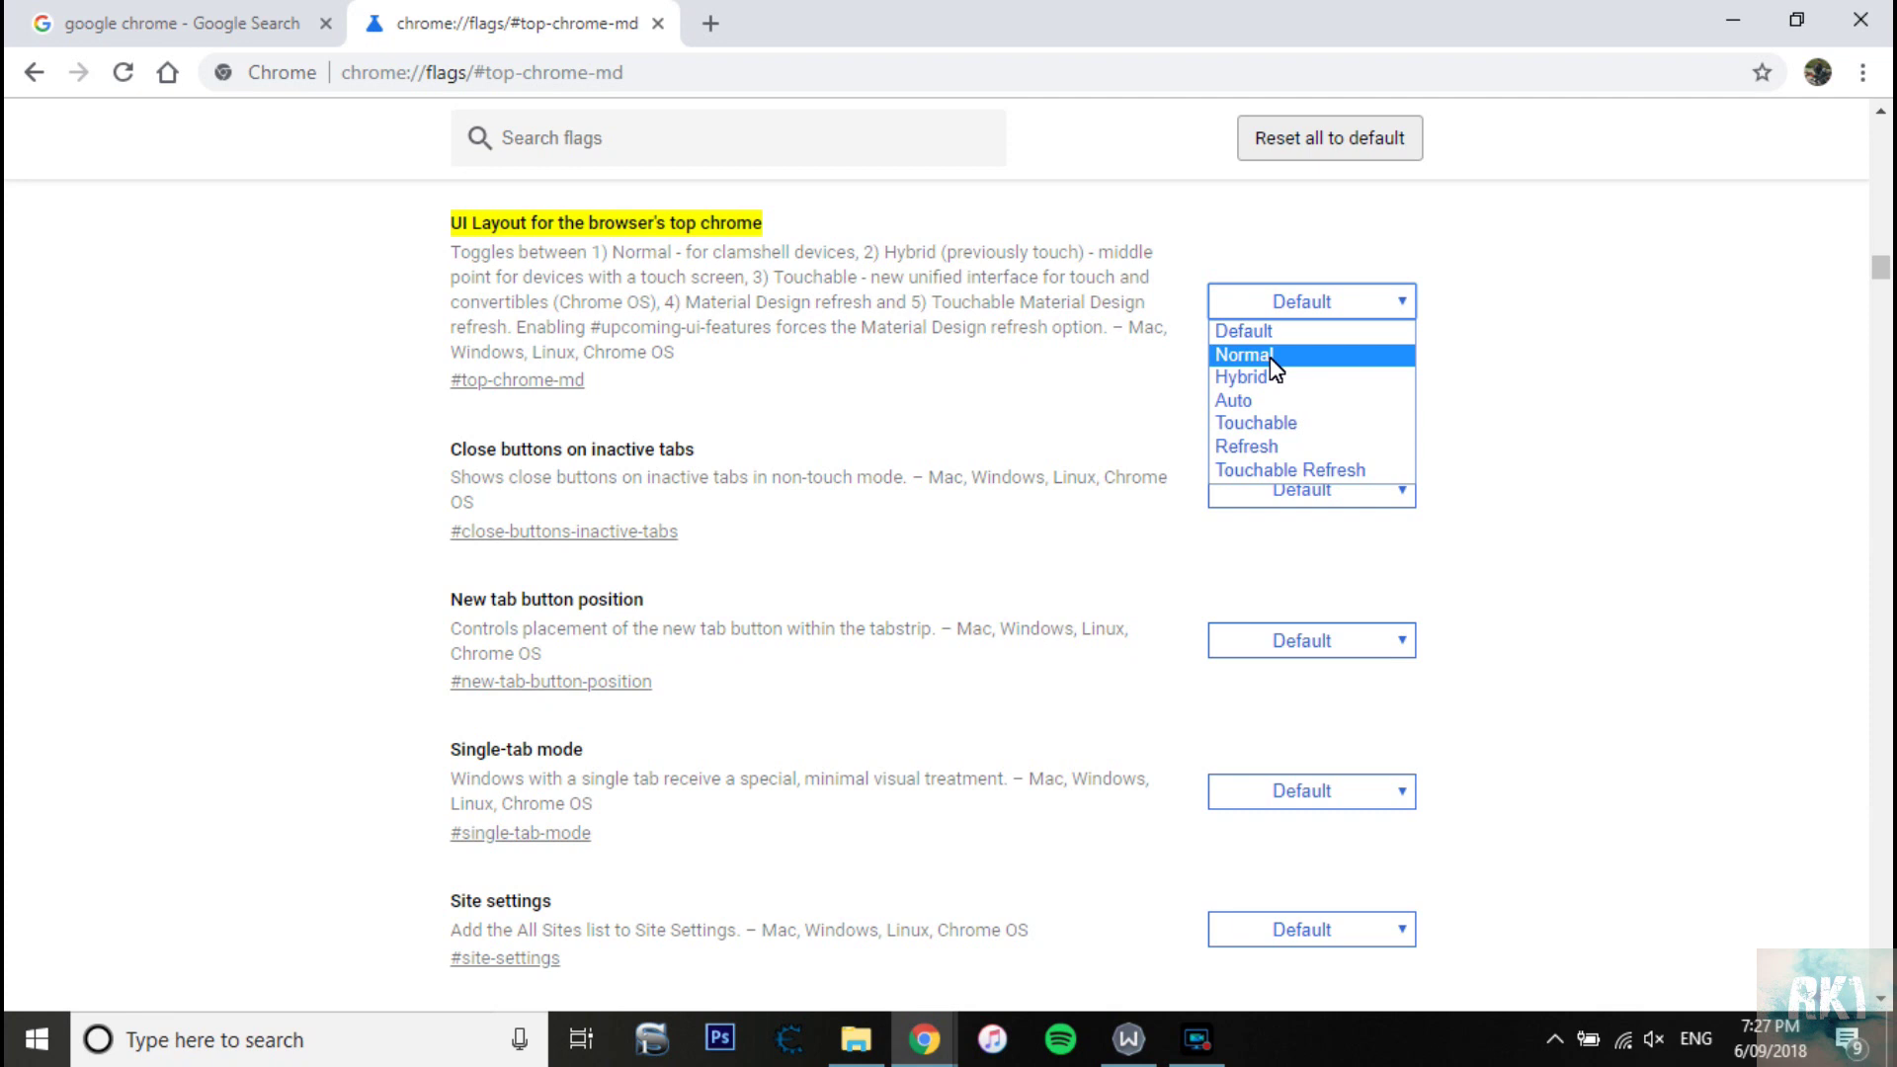
click(1273, 356)
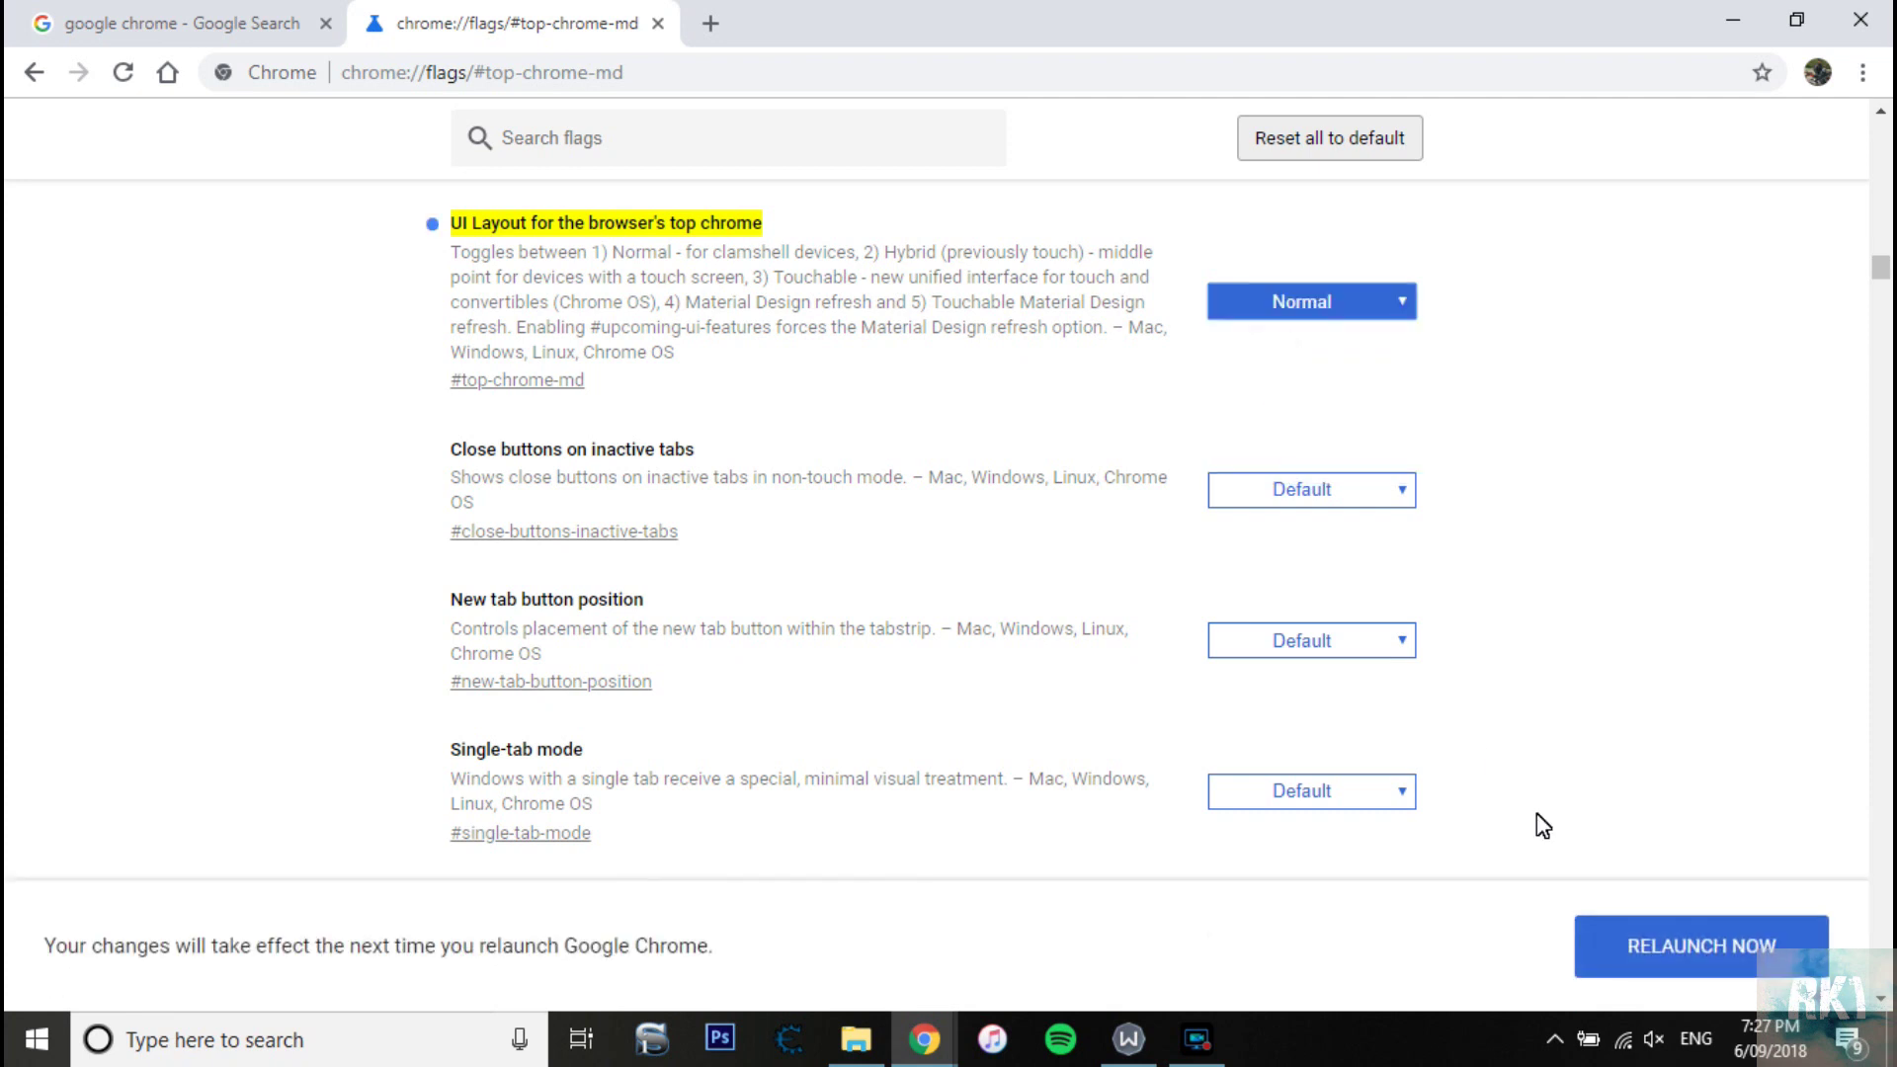